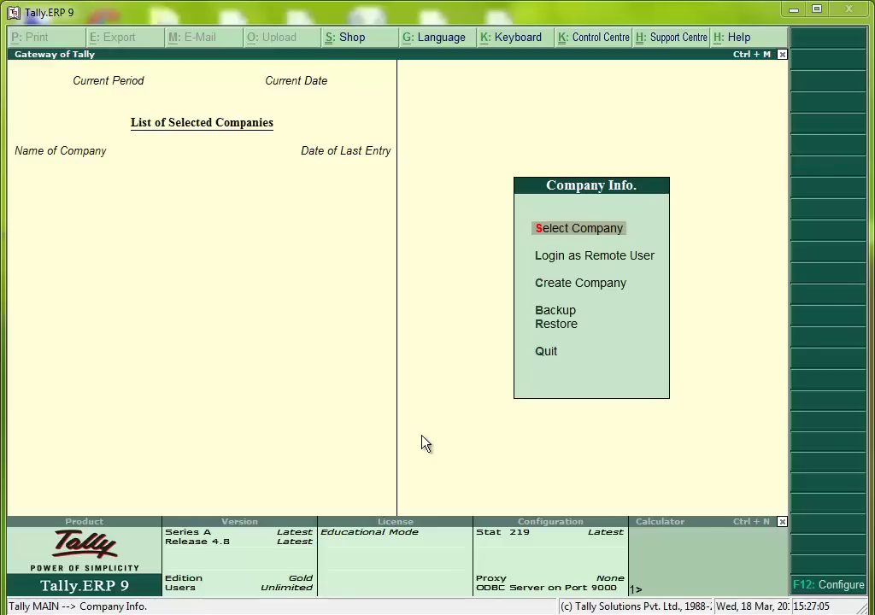
Open the company Mycompany and extend its current period to end on 31-3-2016
{"action": "left_click", "coordinate": [538, 236]}
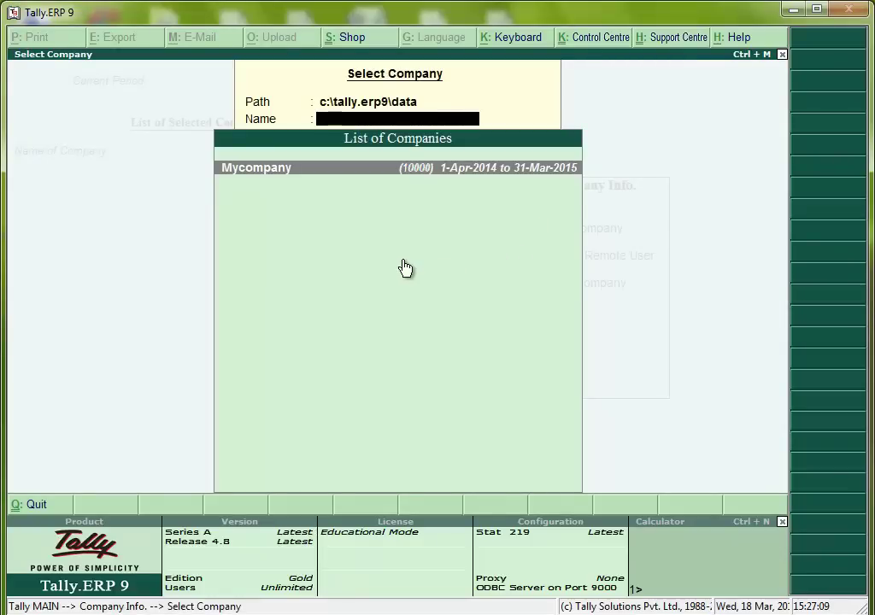
{"action": "left_click", "coordinate": [349, 173]}
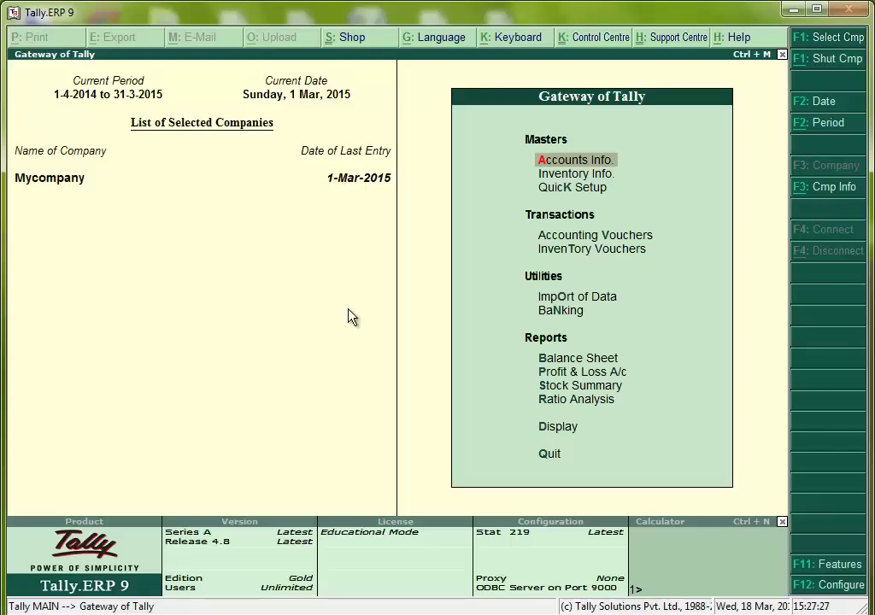
{"action": "key", "text": "alt+F2"}
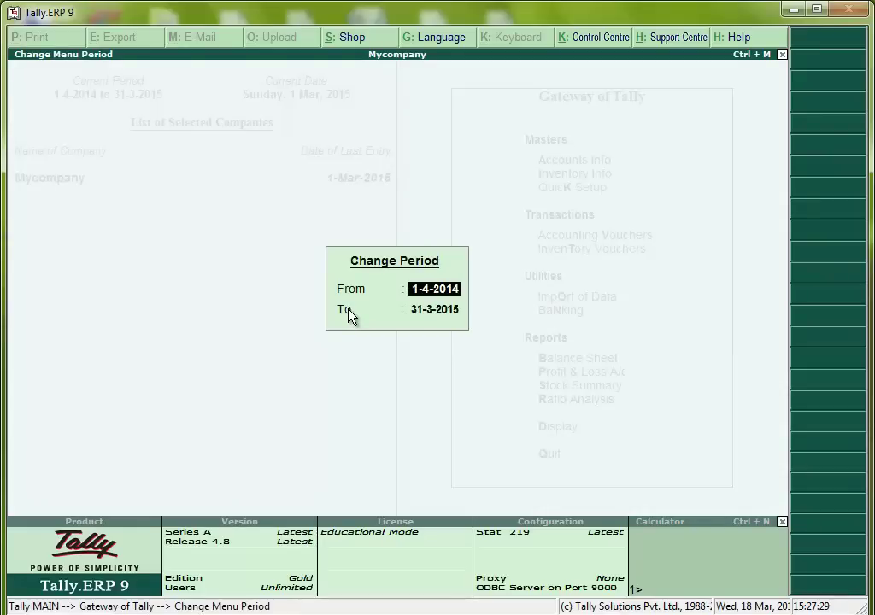
{"action": "key", "text": "Return"}
{"action": "type", "text": "31.3.16"}
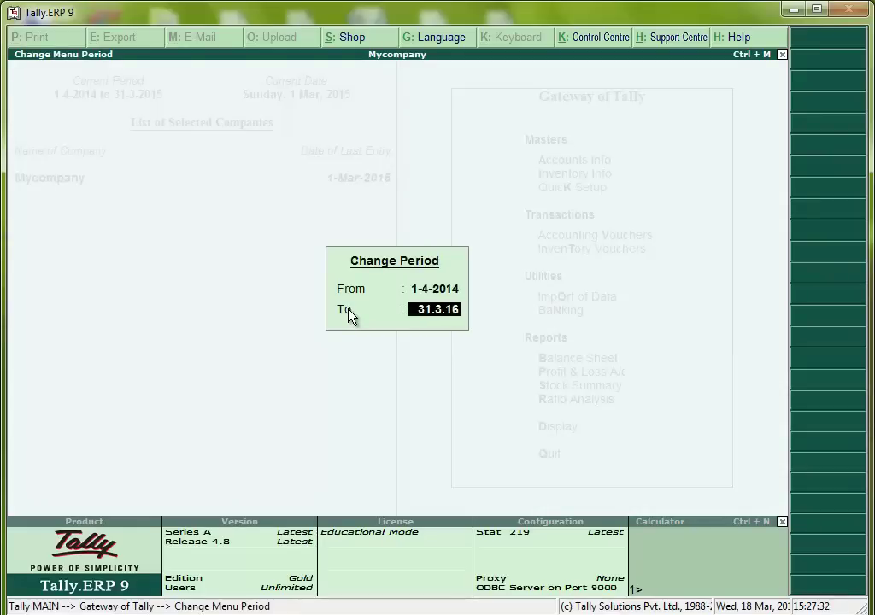
{"action": "key", "text": "Return"}
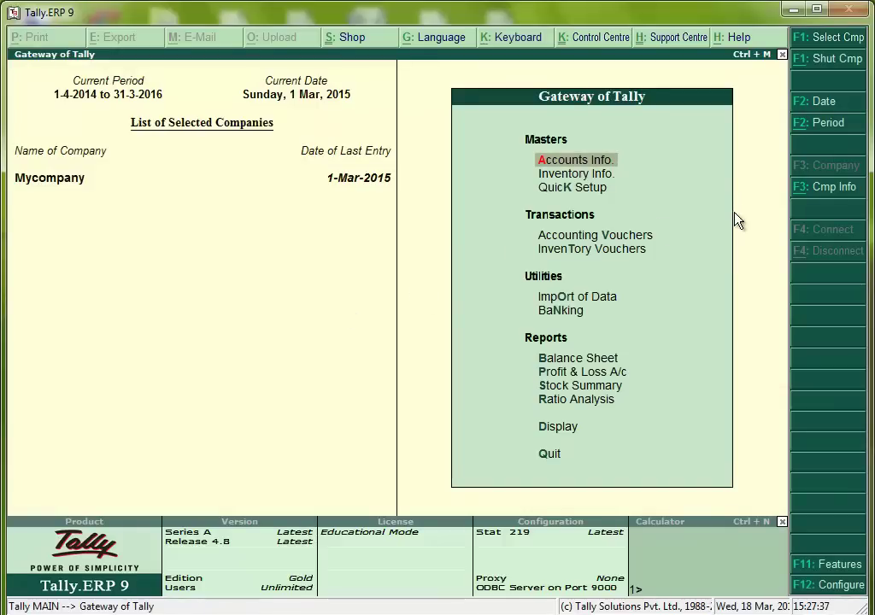
Split Mycompany's data from 1-Apr-2015 into two new companies, then return to the company information options
{"action": "left_click", "coordinate": [823, 196]}
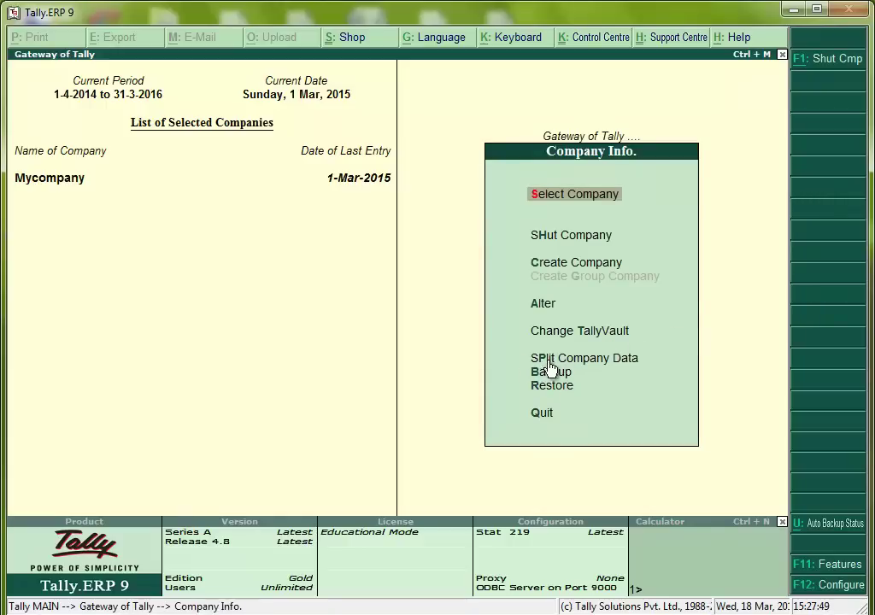
{"action": "left_click", "coordinate": [586, 365]}
{"action": "left_click", "coordinate": [585, 366]}
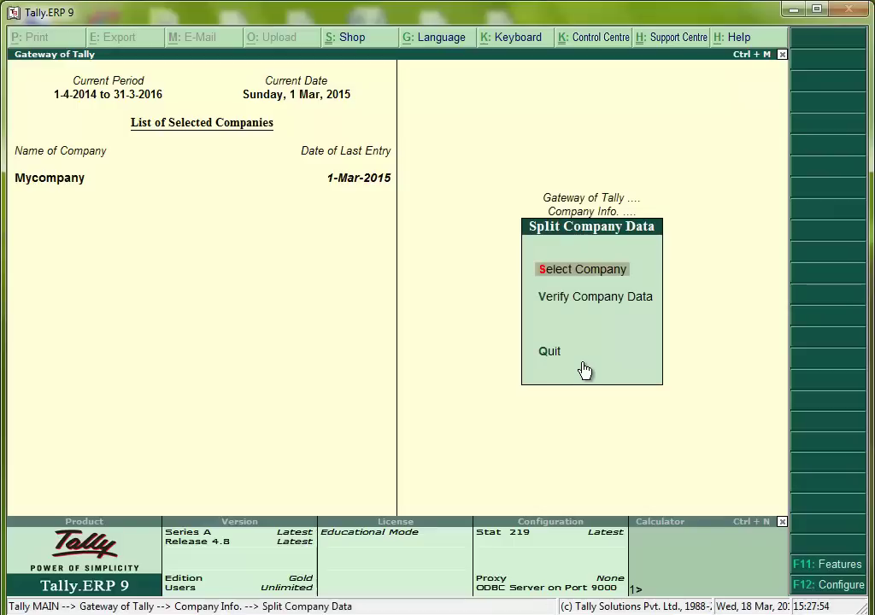
{"action": "key", "text": "Return"}
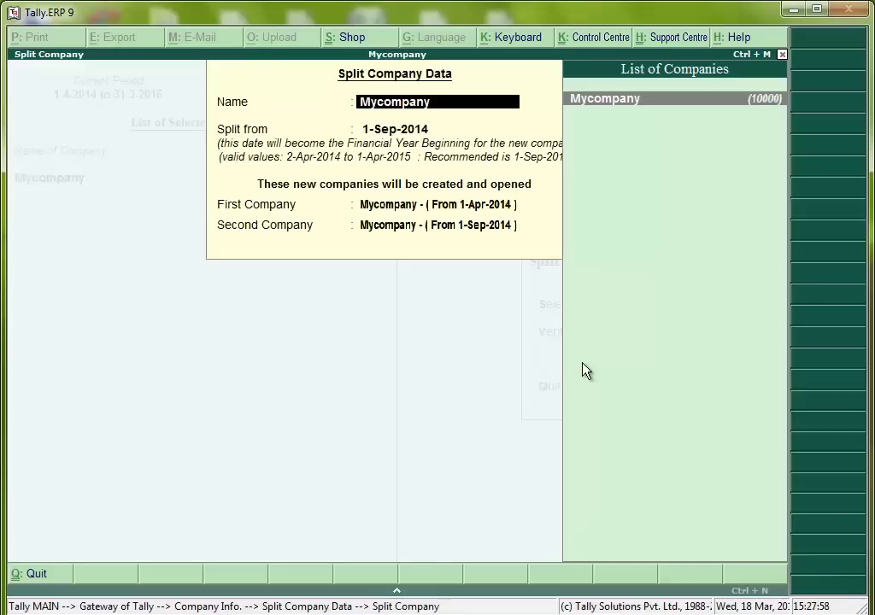
{"action": "key", "text": "Return"}
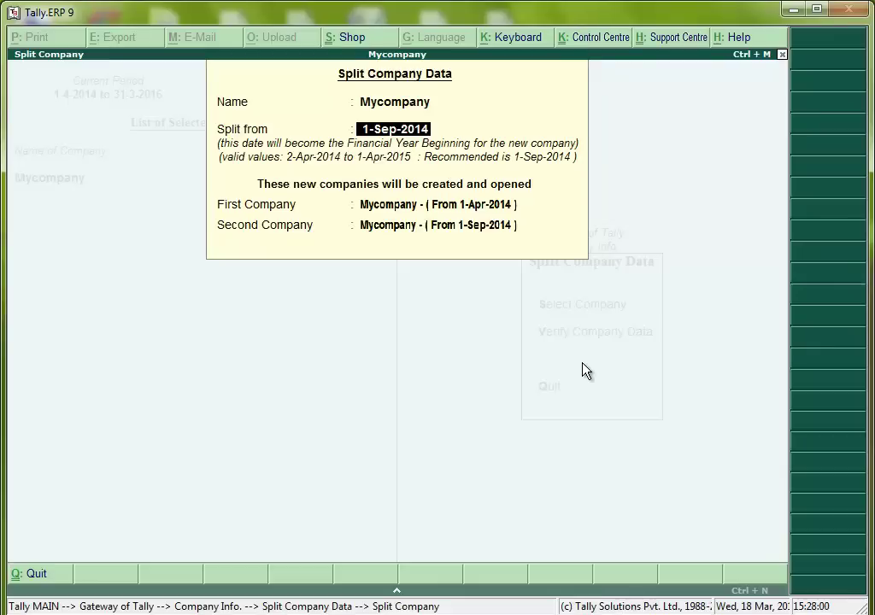
{"action": "type", "text": "1.4."}
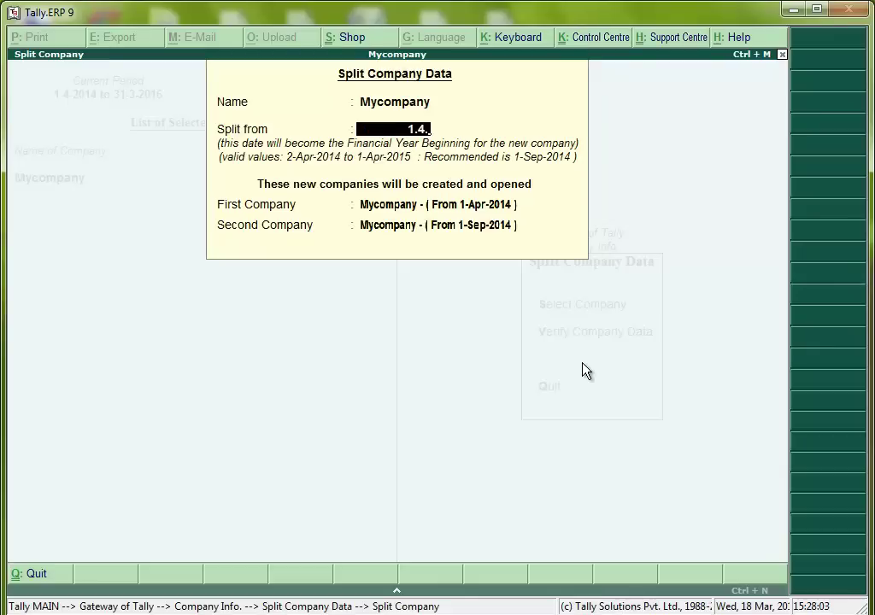
{"action": "type", "text": "15"}
{"action": "key", "text": "Return"}
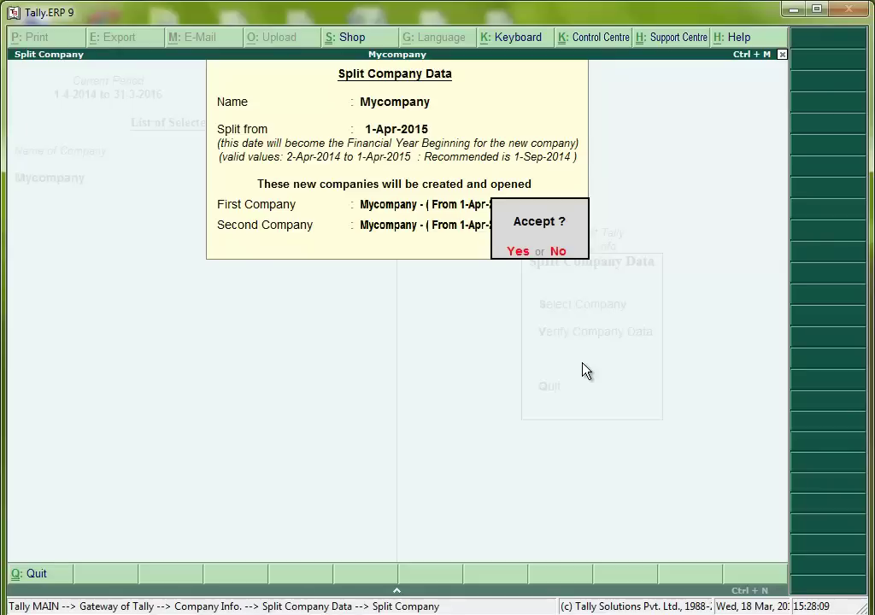
{"action": "key", "text": "Return"}
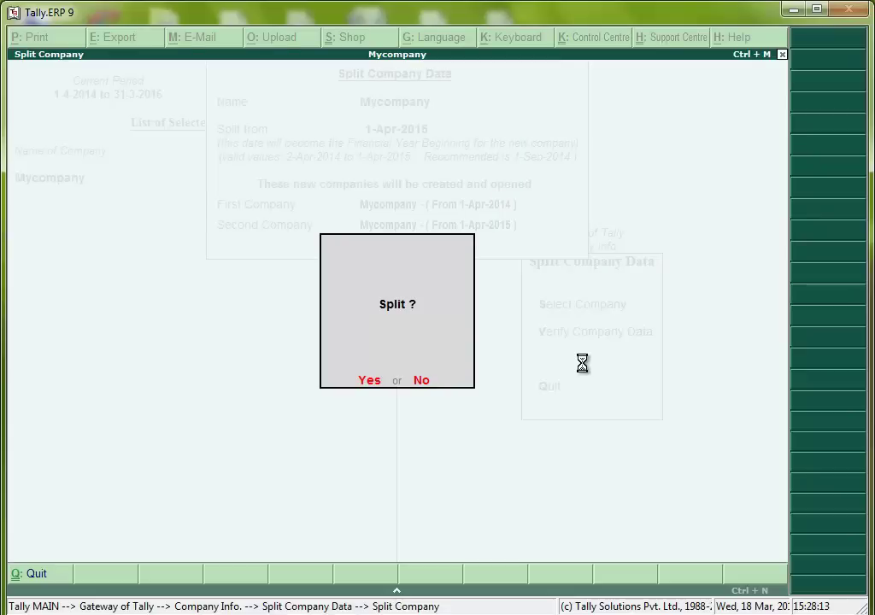
{"action": "key", "text": "Return"}
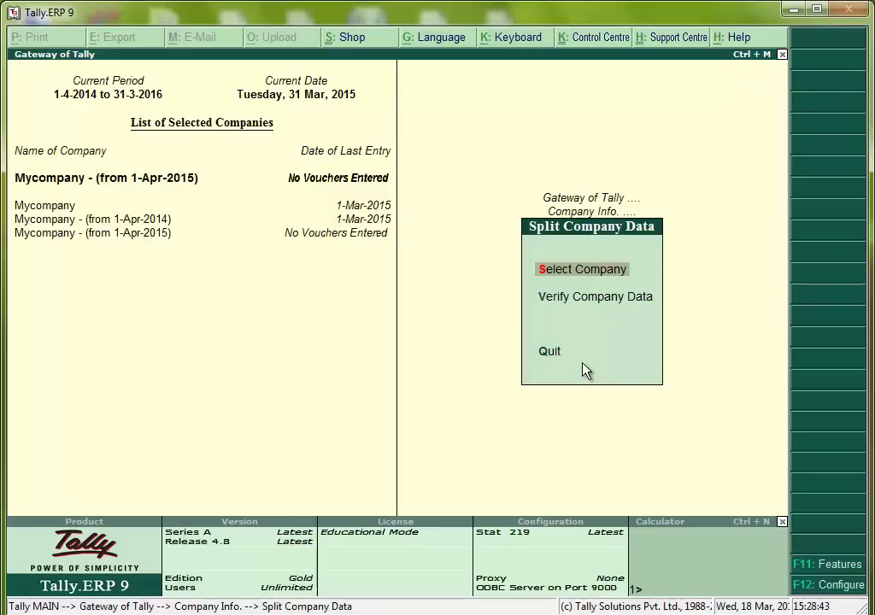
{"action": "key", "text": "Down"}
{"action": "key", "text": "Down"}
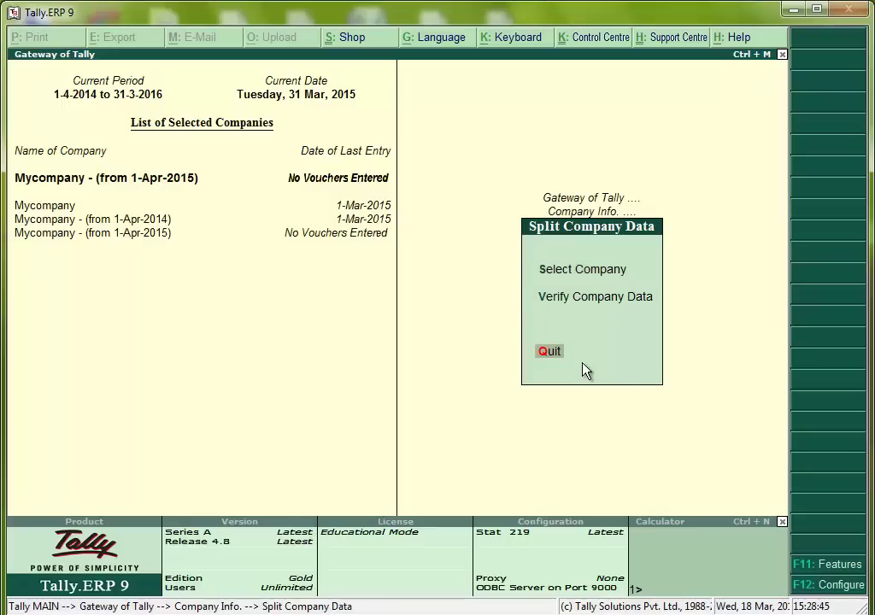
{"action": "key", "text": "Return"}
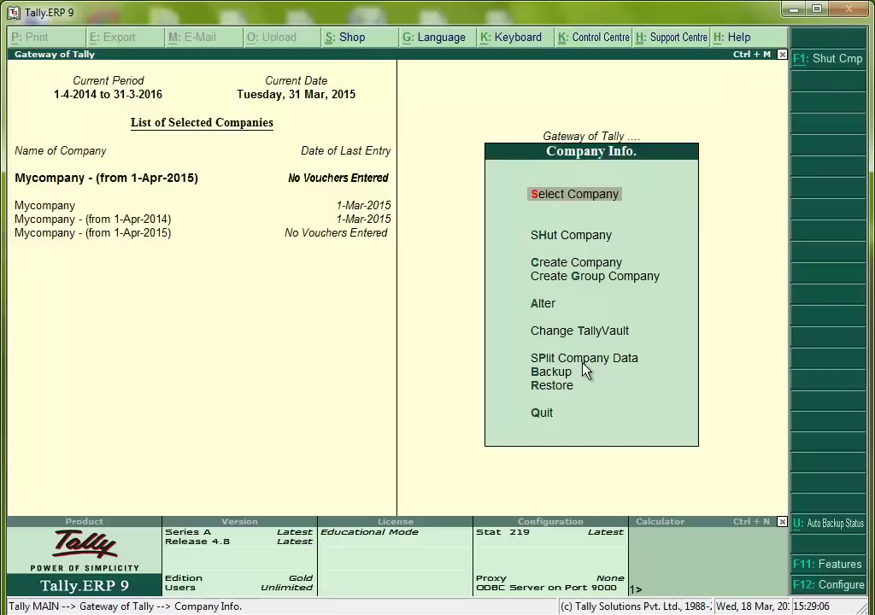
Shut the original Mycompany (10000), leaving the two split companies loaded
{"action": "key", "text": "Down"}
{"action": "key", "text": "Down"}
{"action": "key", "text": "Down"}
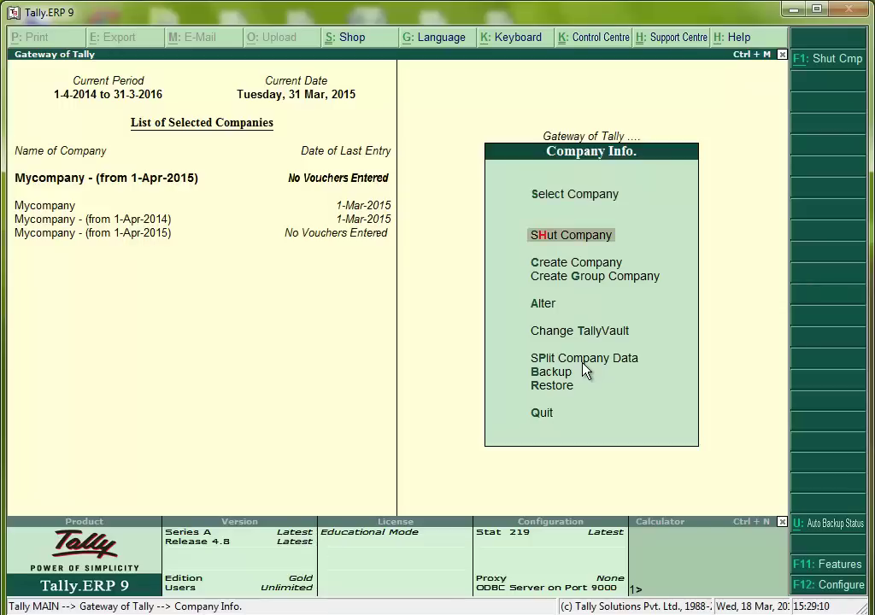
{"action": "key", "text": "Up"}
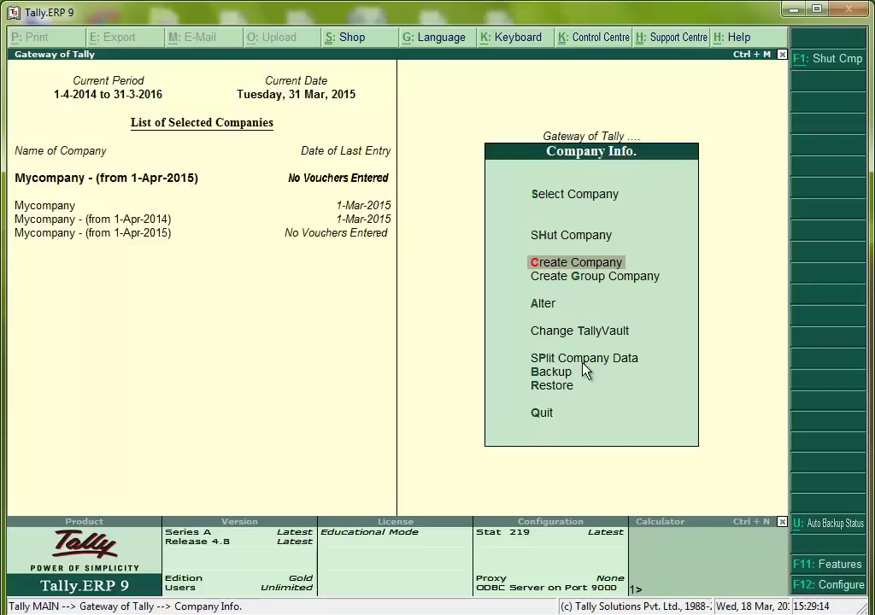
{"action": "key", "text": "h"}
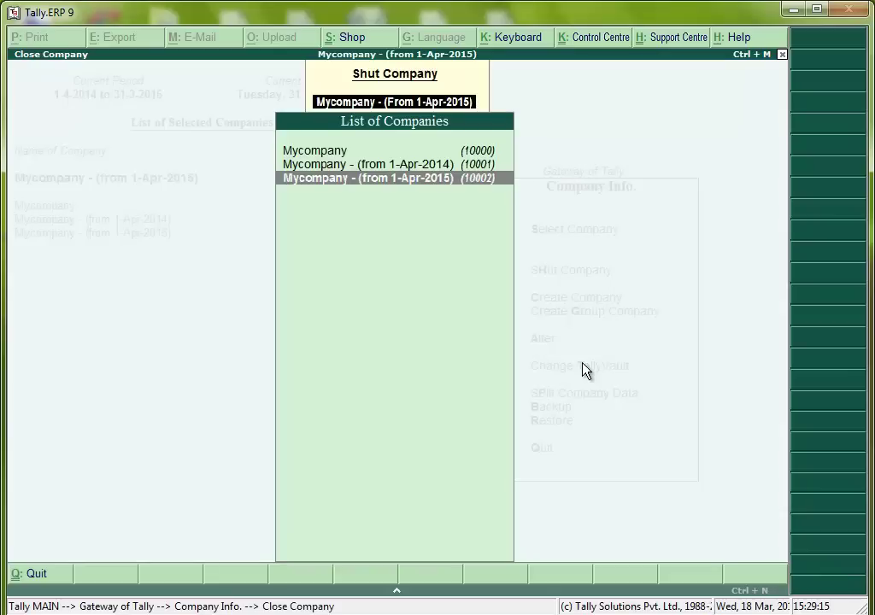
{"action": "key", "text": "Up"}
{"action": "key", "text": "Up"}
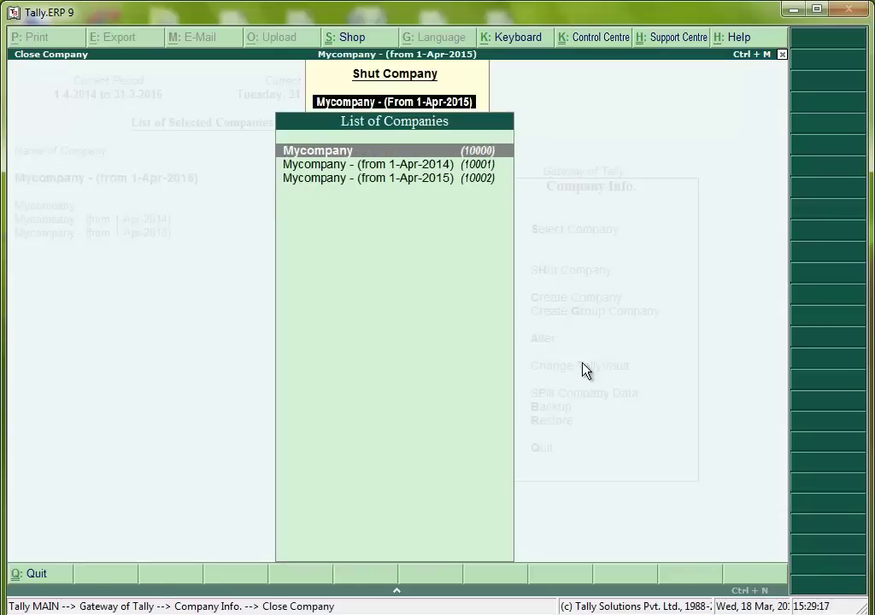
{"action": "key", "text": "Return"}
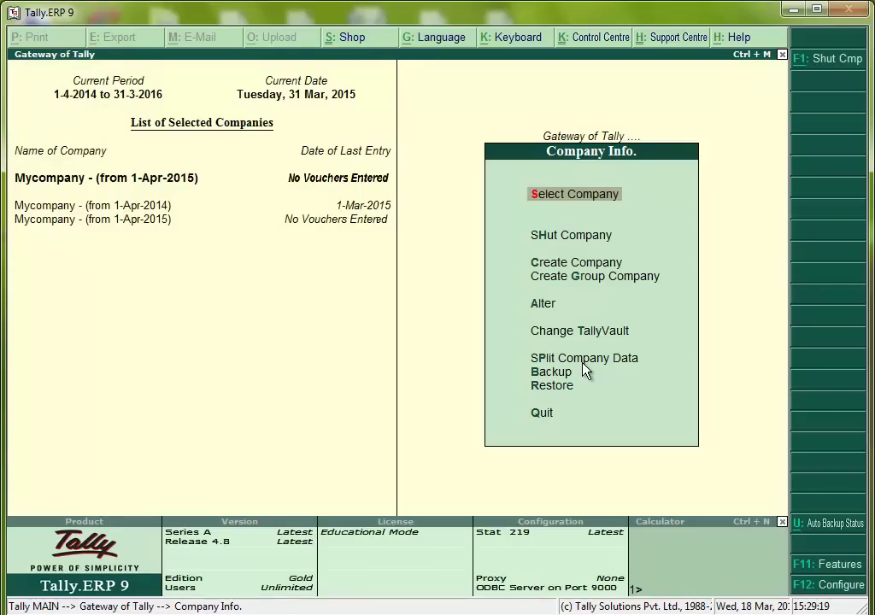
Shut the split company Mycompany - (from 1-Apr-2014) and return to the Gateway of Tally
{"action": "key", "text": "h"}
{"action": "key", "text": "Up"}
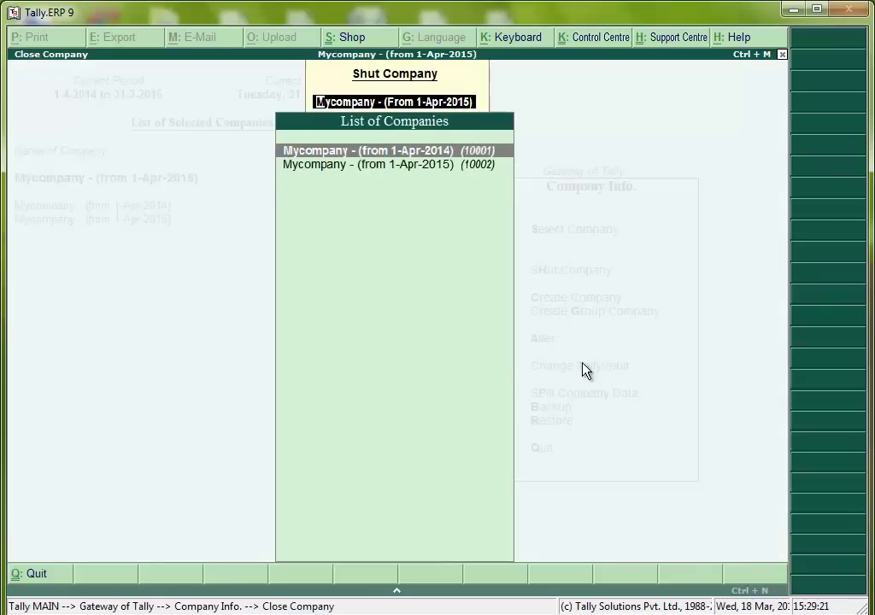
{"action": "key", "text": "Return"}
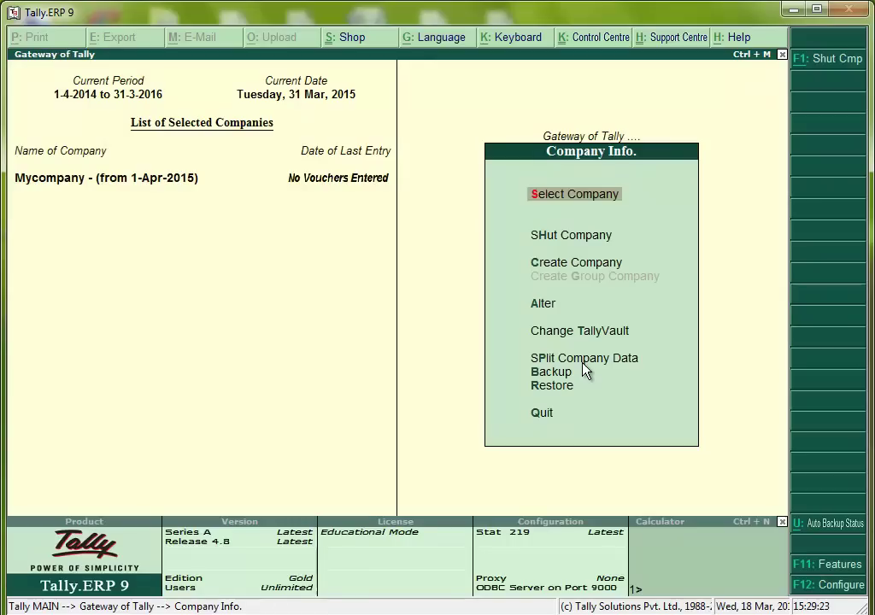
{"action": "key", "text": "Escape"}
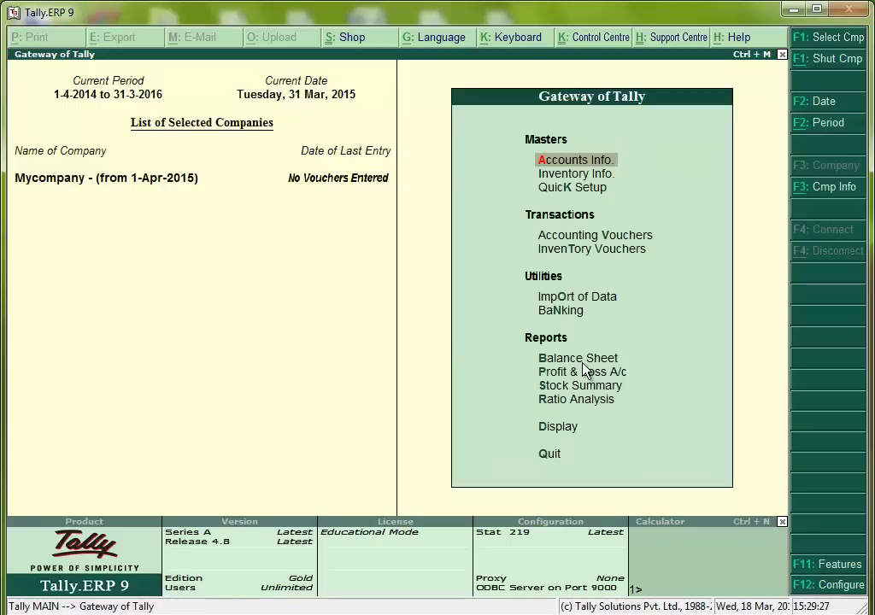
Display the Trial Balance of Mycompany - (from 1-Apr-2015)
{"action": "key", "text": "Down"}
{"action": "key", "text": "Down"}
{"action": "key", "text": "Up"}
{"action": "key", "text": "Down"}
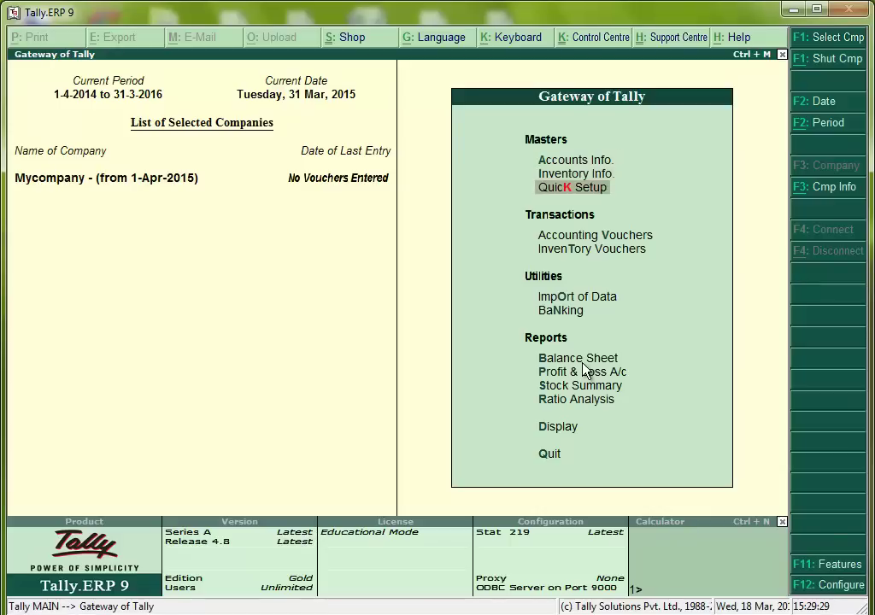
{"action": "key", "text": "Down"}
{"action": "key", "text": "Down"}
{"action": "key", "text": "Down"}
{"action": "key", "text": "Down"}
{"action": "key", "text": "Down"}
{"action": "key", "text": "Down"}
{"action": "key", "text": "Down"}
{"action": "key", "text": "Down"}
{"action": "key", "text": "Down"}
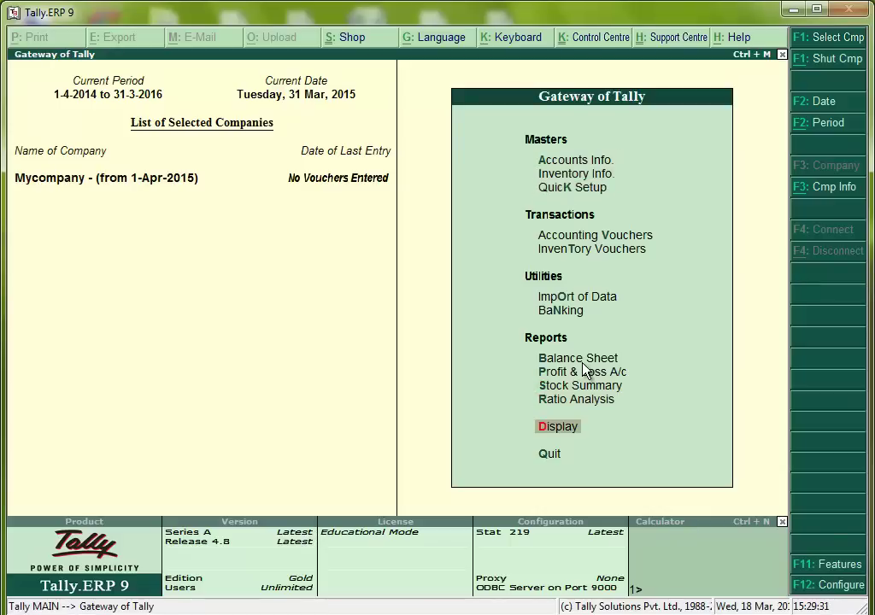
{"action": "key", "text": "Return"}
{"action": "key", "text": "Down"}
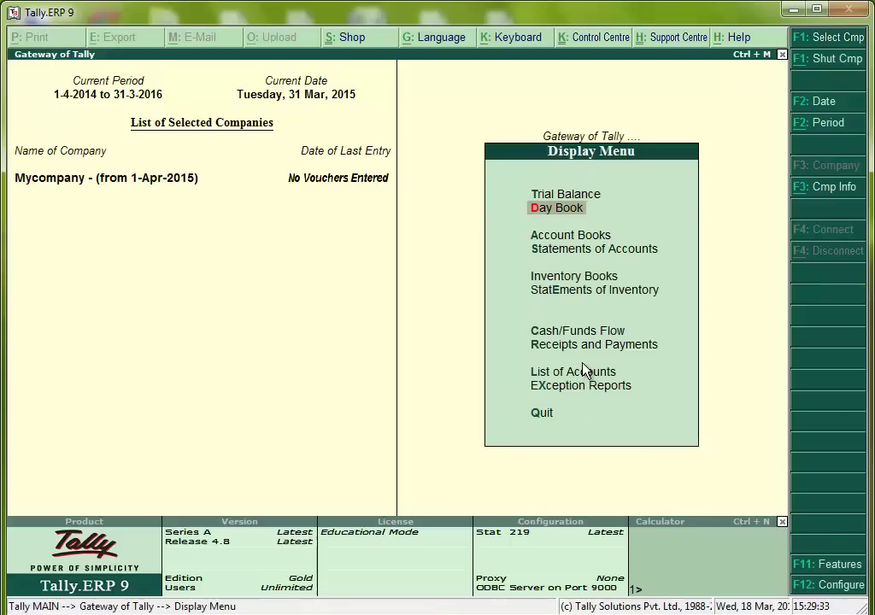
{"action": "key", "text": "Up"}
{"action": "key", "text": "Return"}
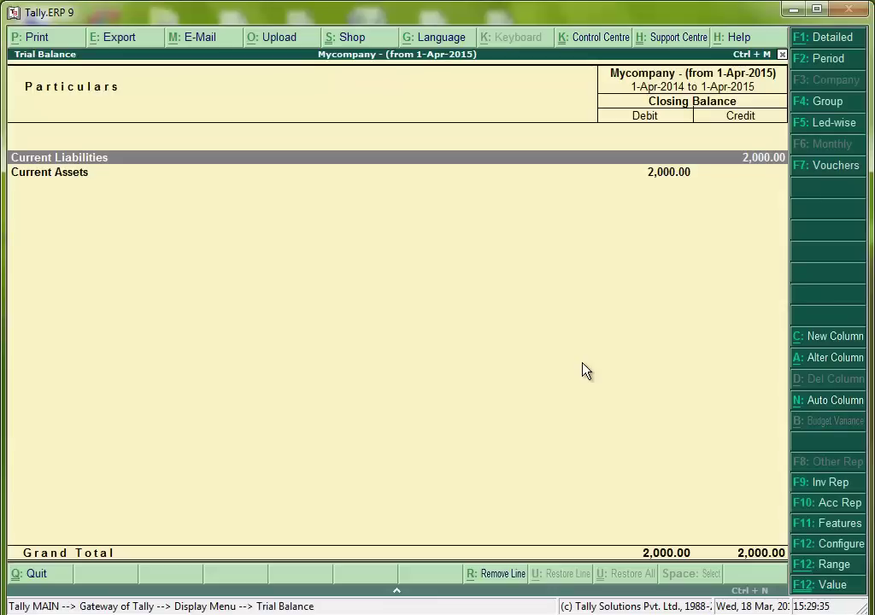
Configure the Trial Balance to show opening balances and transactions, with nett transactions only and closing balances both set to No
{"action": "key", "text": "F12"}
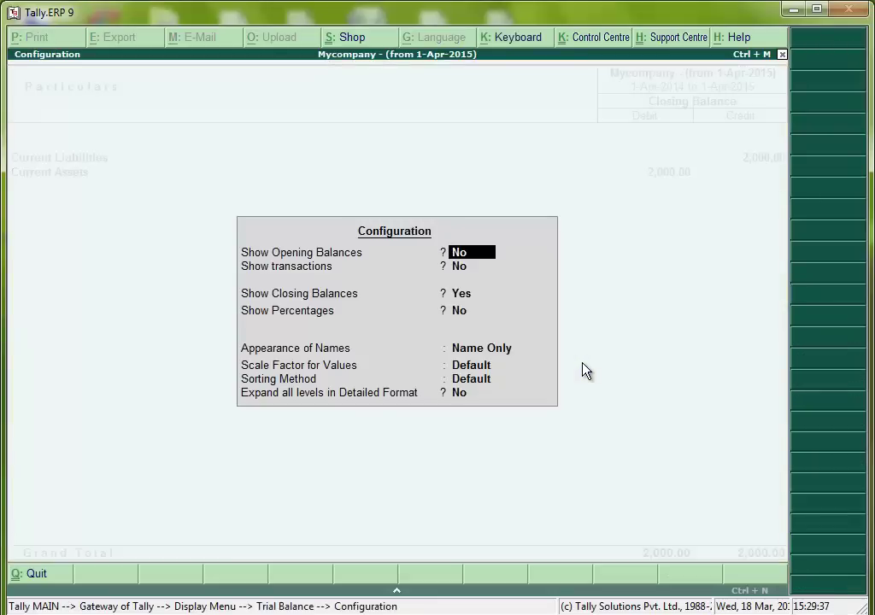
{"action": "type", "text": "y"}
{"action": "key", "text": "Return"}
{"action": "type", "text": "y"}
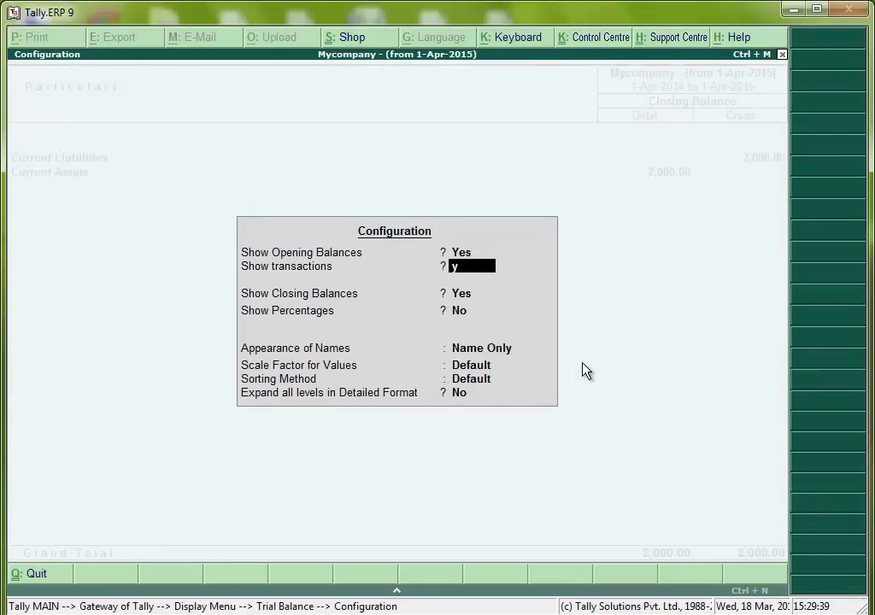
{"action": "key", "text": "Return"}
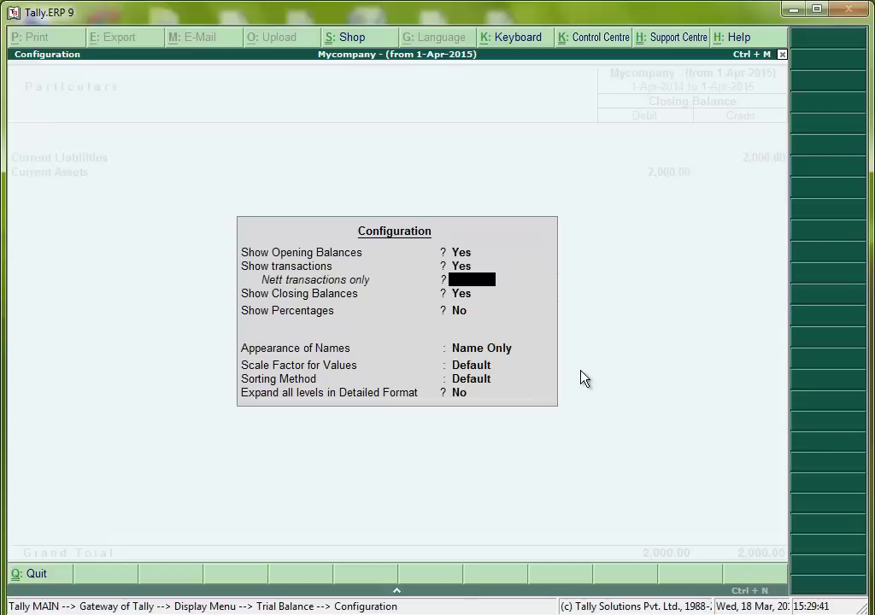
{"action": "type", "text": "n"}
{"action": "key", "text": "Return"}
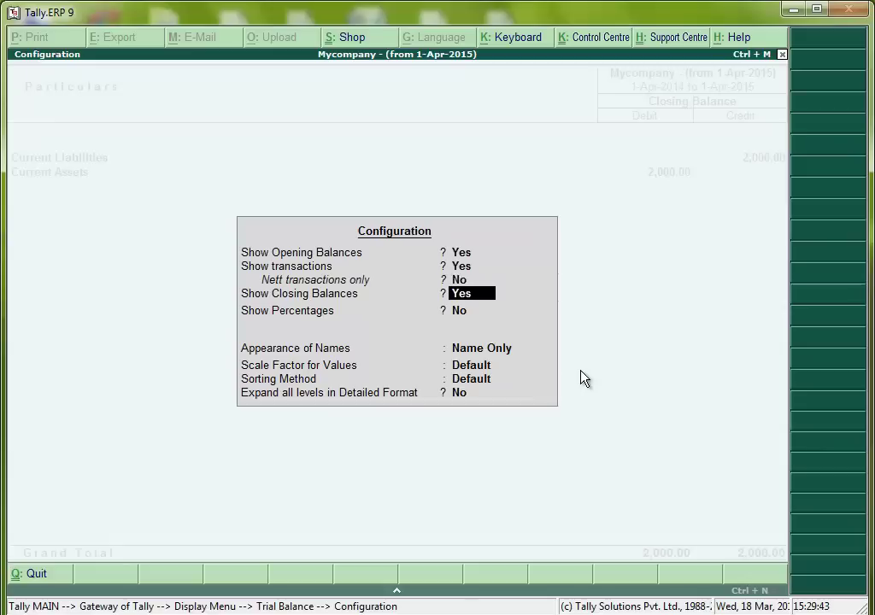
{"action": "type", "text": "n"}
{"action": "key", "text": "Return"}
{"action": "key", "text": "Return"}
{"action": "key", "text": "Return"}
{"action": "key", "text": "Return"}
{"action": "key", "text": "Return"}
{"action": "key", "text": "Return"}
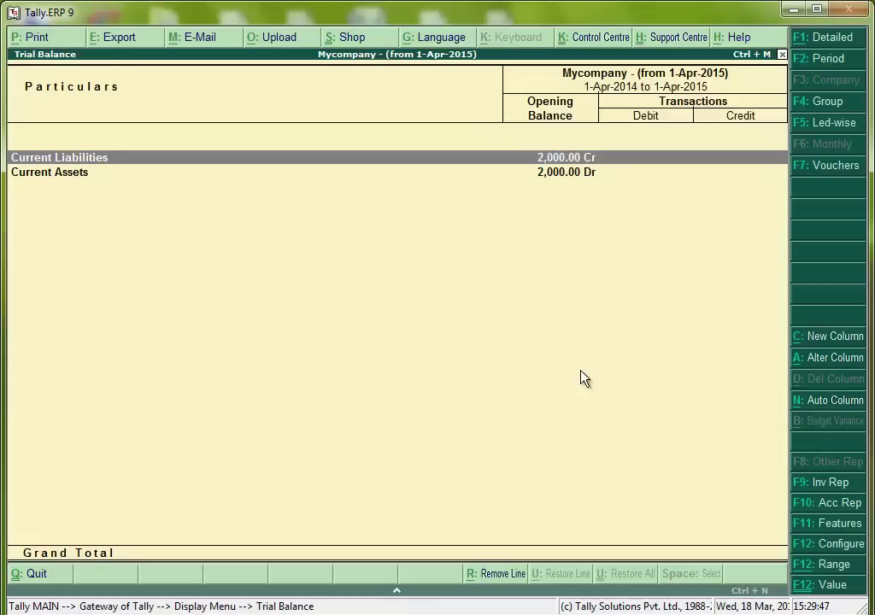